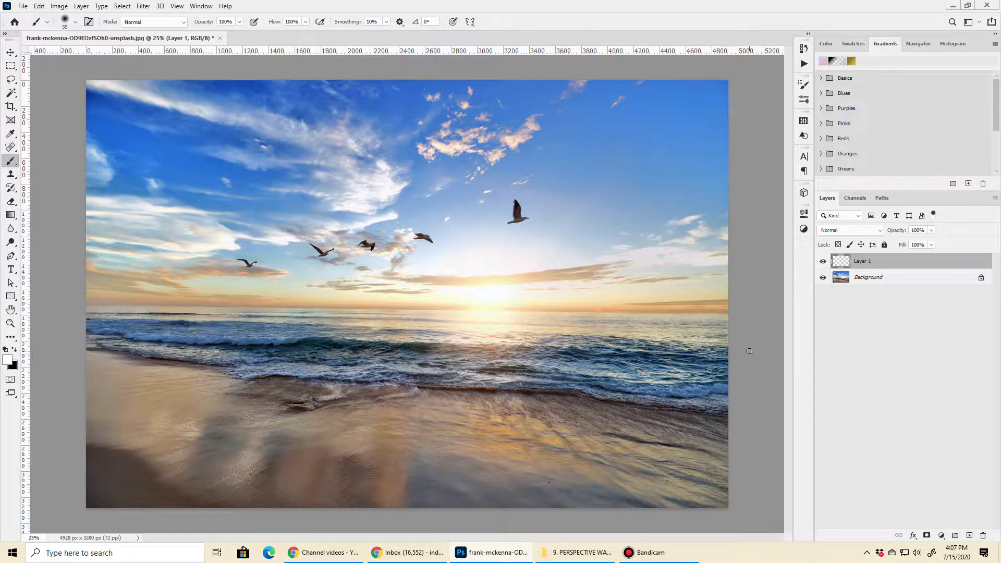
- Paint a straight white diagonal line across the photo on Layer 1 and duplicate the Background layer
{"action": "mouse_move", "coordinate": [693, 69]}
{"action": "left_mouse_down"}
{"action": "mouse_move", "coordinate": [224, 482]}
{"action": "mouse_move", "coordinate": [208, 513]}
{"action": "left_mouse_up"}
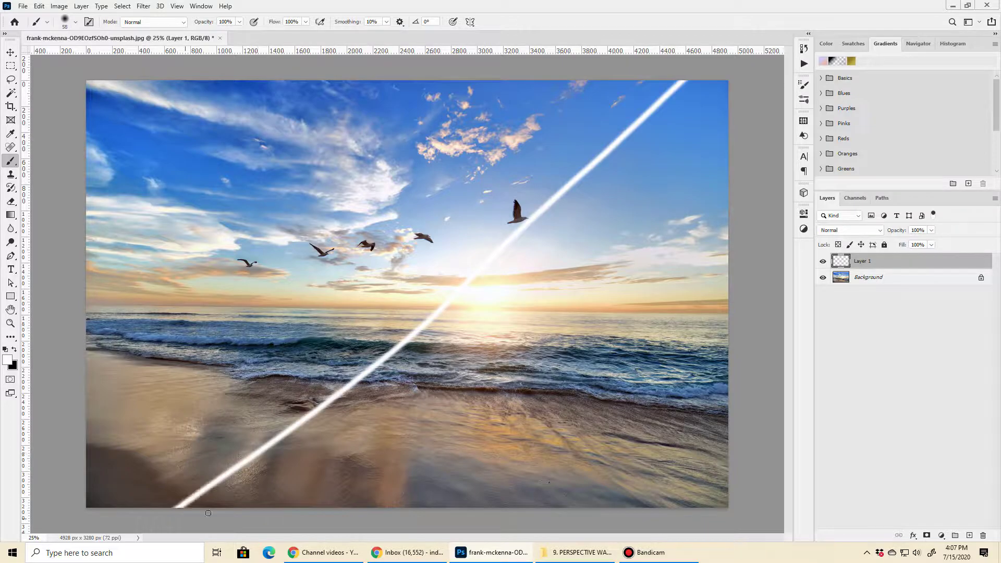
{"action": "left_click", "coordinate": [896, 280]}
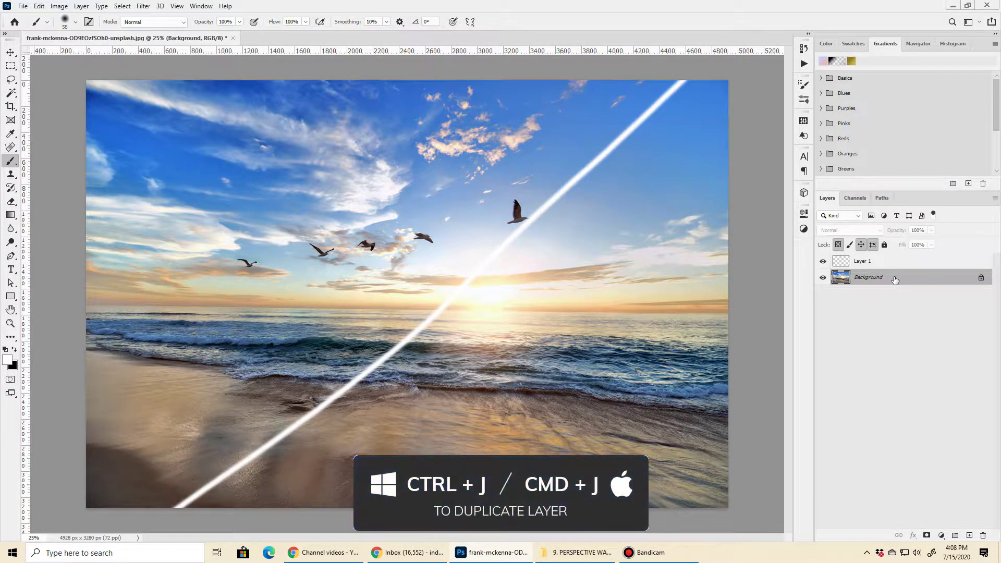
{"action": "key", "text": "ctrl+j"}
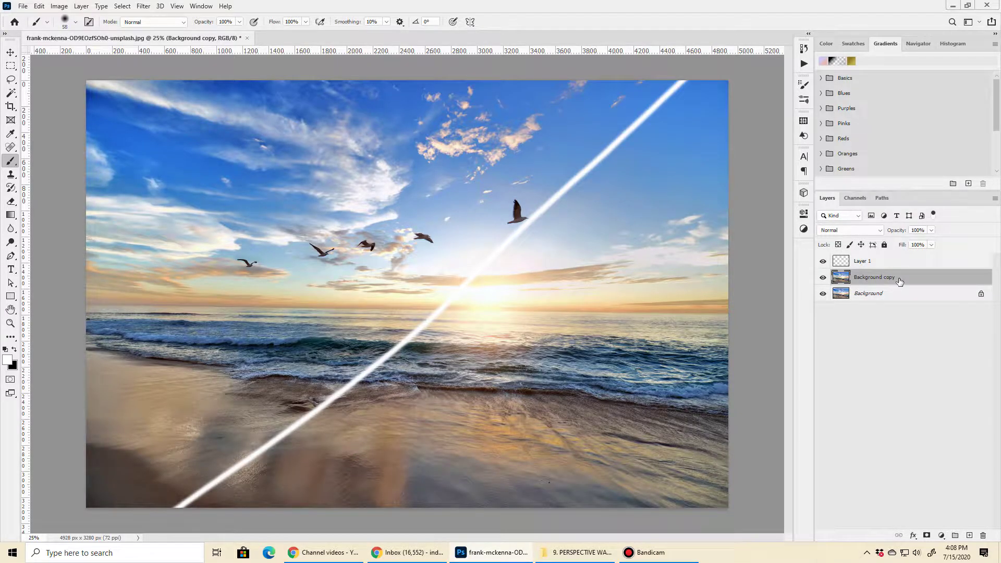
- Start Perspective Warp on the Background copy and lay out two adjoining planes whose shared edge roughly follows the white diagonal line
{"action": "left_click", "coordinate": [37, 6]}
{"action": "left_click", "coordinate": [60, 256]}
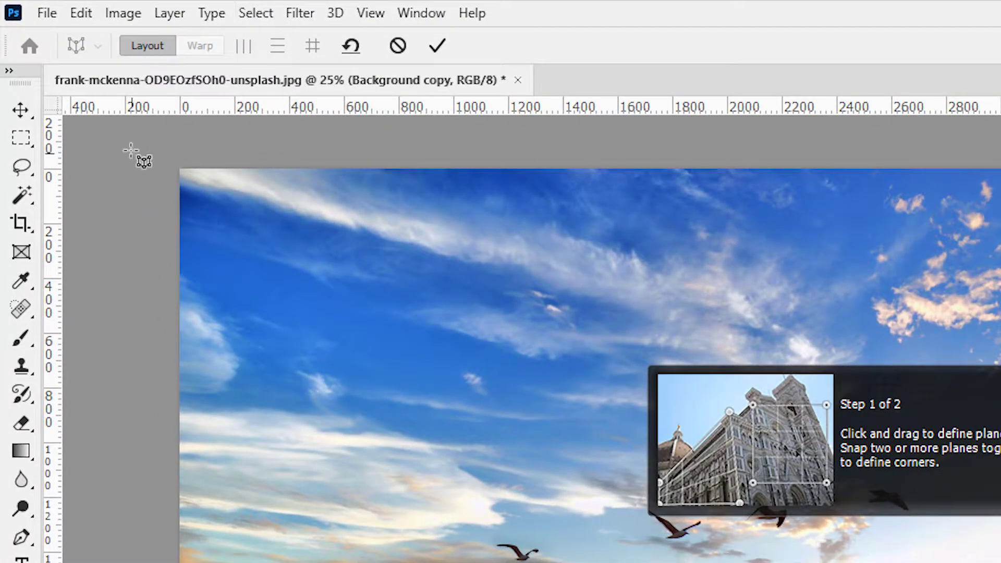
{"action": "left_click_drag", "start_coordinate": [123, 143], "coordinate": [533, 524]}
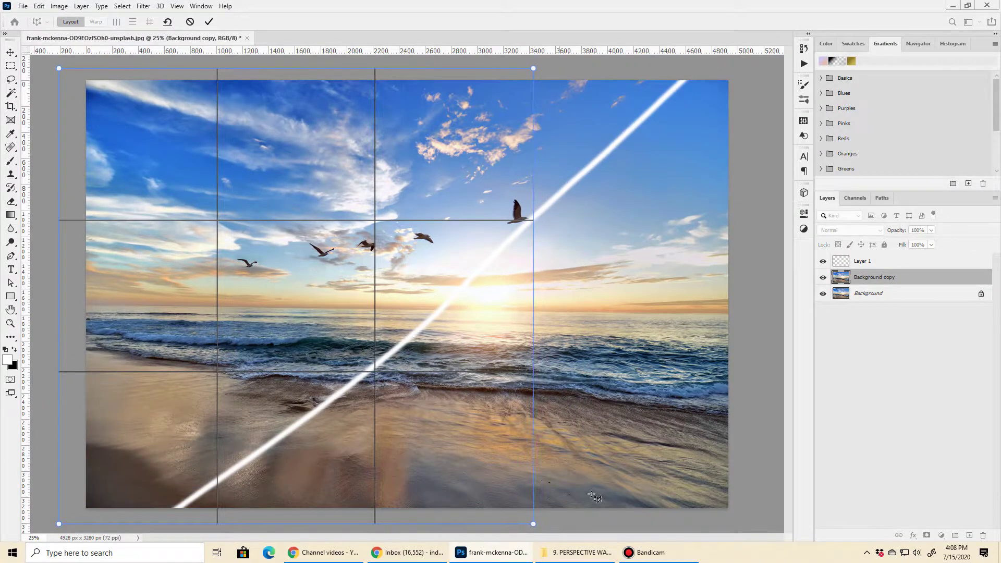
{"action": "left_click_drag", "start_coordinate": [757, 67], "coordinate": [532, 525]}
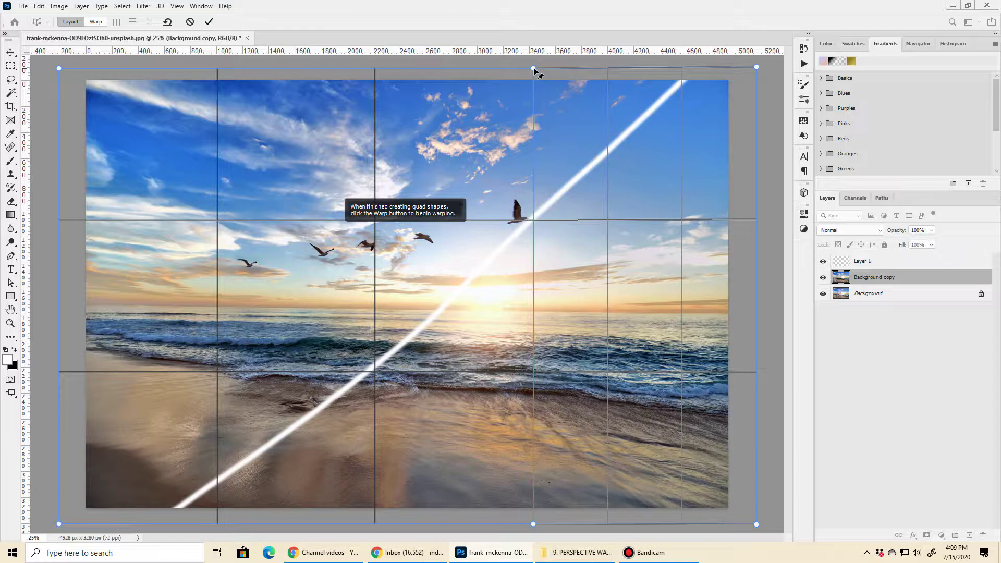
{"action": "left_click_drag", "start_coordinate": [534, 69], "coordinate": [683, 76]}
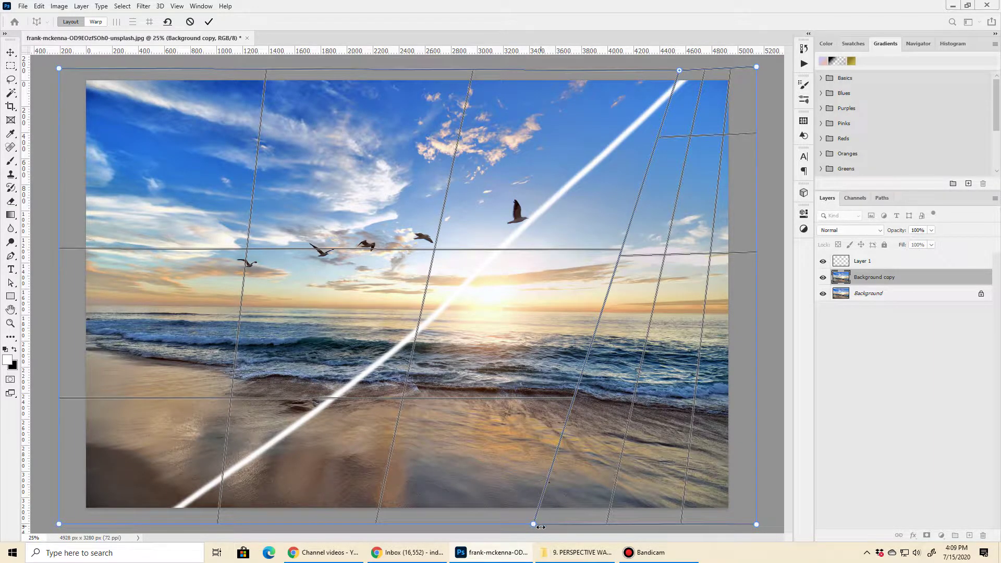
{"action": "left_click_drag", "start_coordinate": [535, 526], "coordinate": [240, 527]}
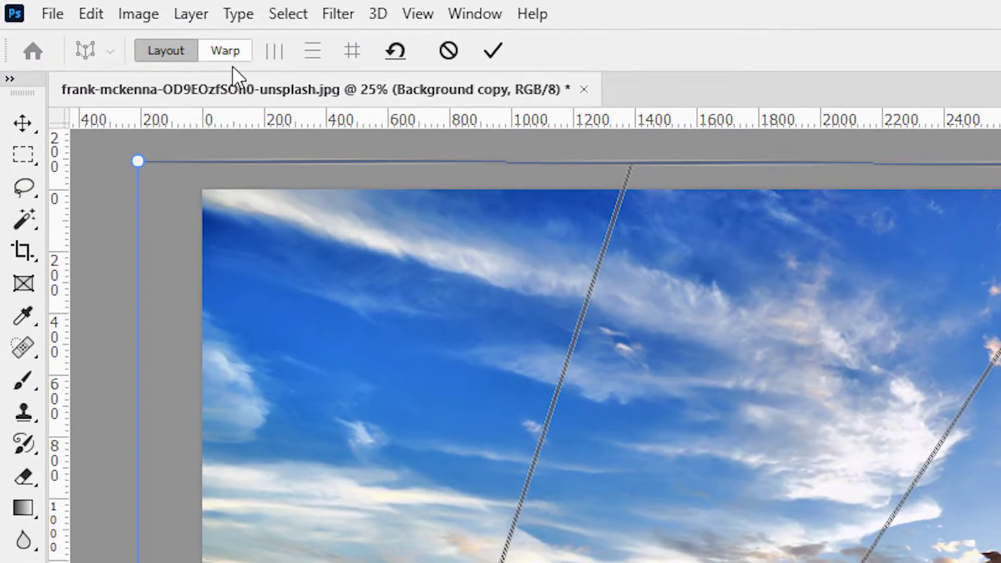
- Warp the layout by moving the photo's upper-right and lower-right pins downward, and apply the perspective warp
{"action": "left_click", "coordinate": [93, 21]}
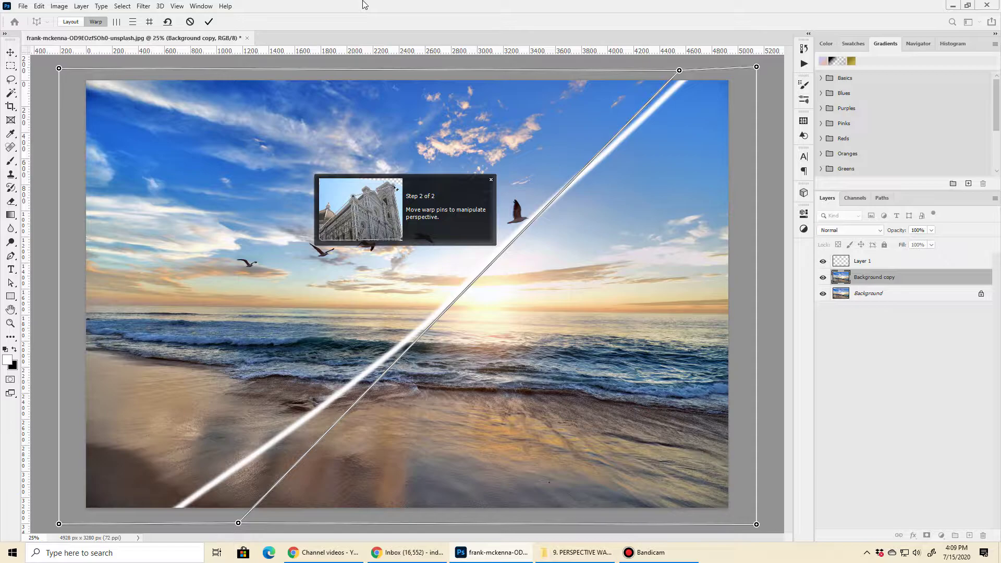
{"action": "key", "text": "ctrl+minus"}
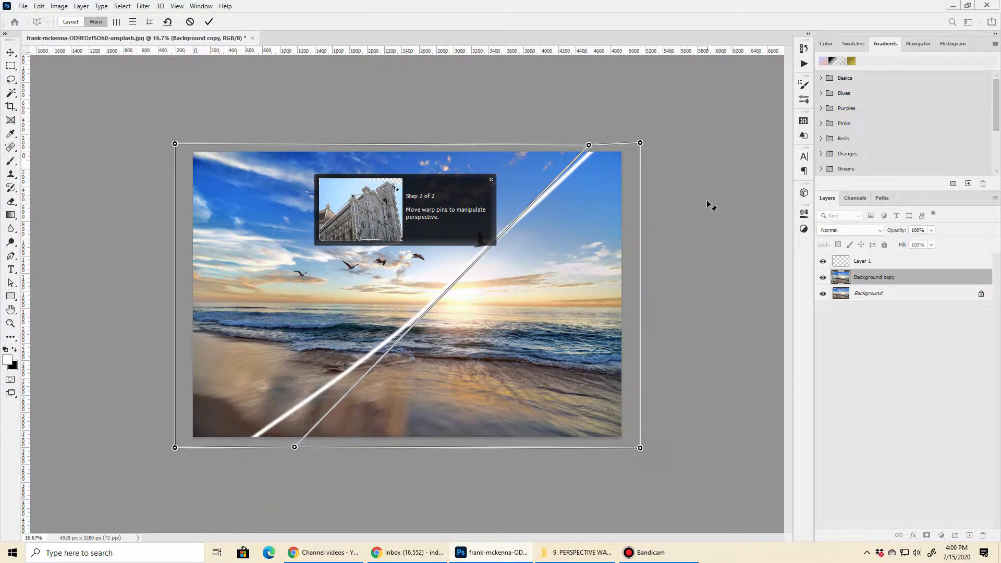
{"action": "left_click_drag", "start_coordinate": [641, 147], "coordinate": [640, 196]}
{"action": "left_click_drag", "start_coordinate": [643, 446], "coordinate": [645, 535]}
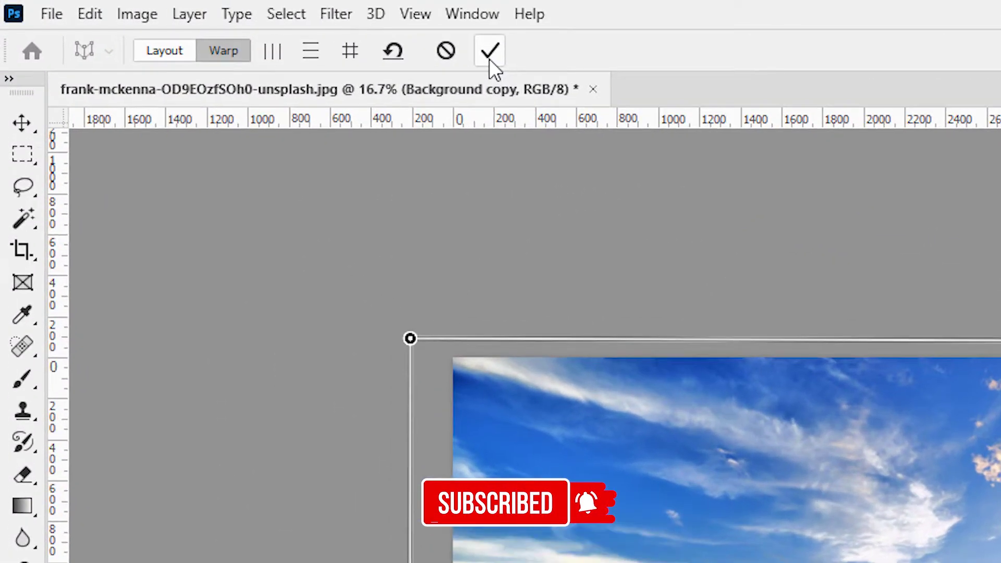
{"action": "left_click", "coordinate": [209, 22]}
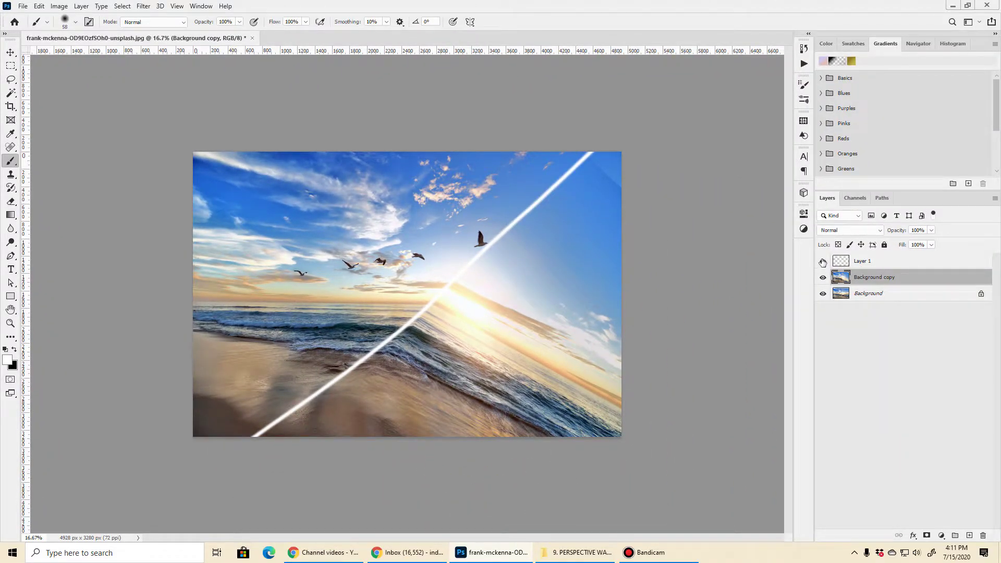
- Hide Layer 1 with the white line and merge the Background copy with the Background layer
{"action": "left_click", "coordinate": [823, 262]}
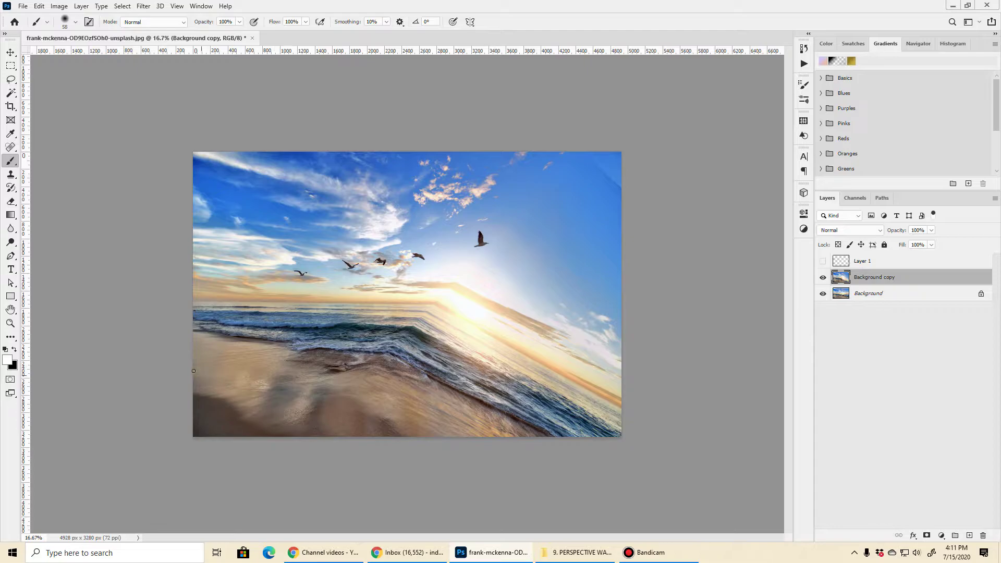
{"action": "left_click", "coordinate": [11, 323]}
{"action": "left_click", "coordinate": [590, 170]}
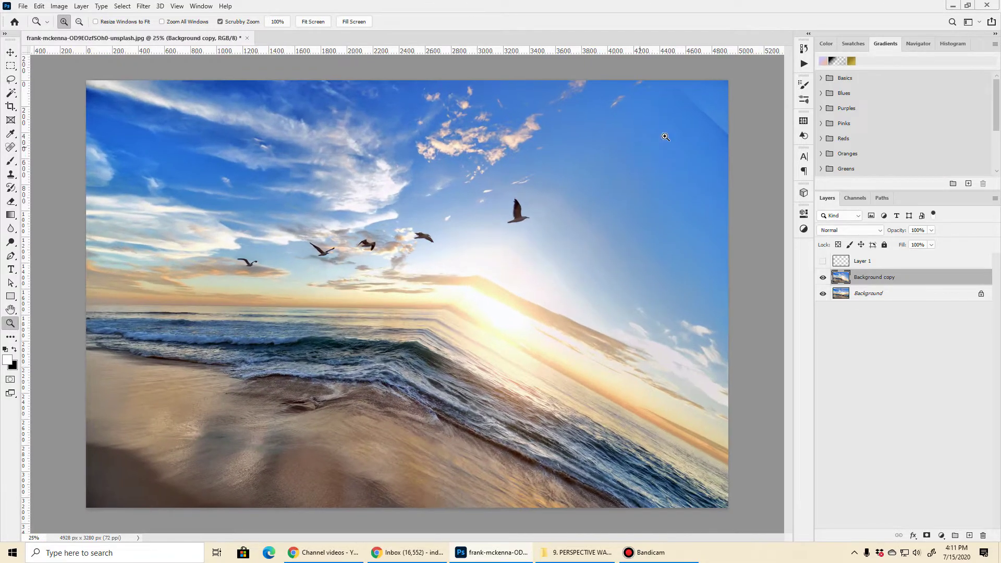
{"action": "left_click", "coordinate": [744, 94]}
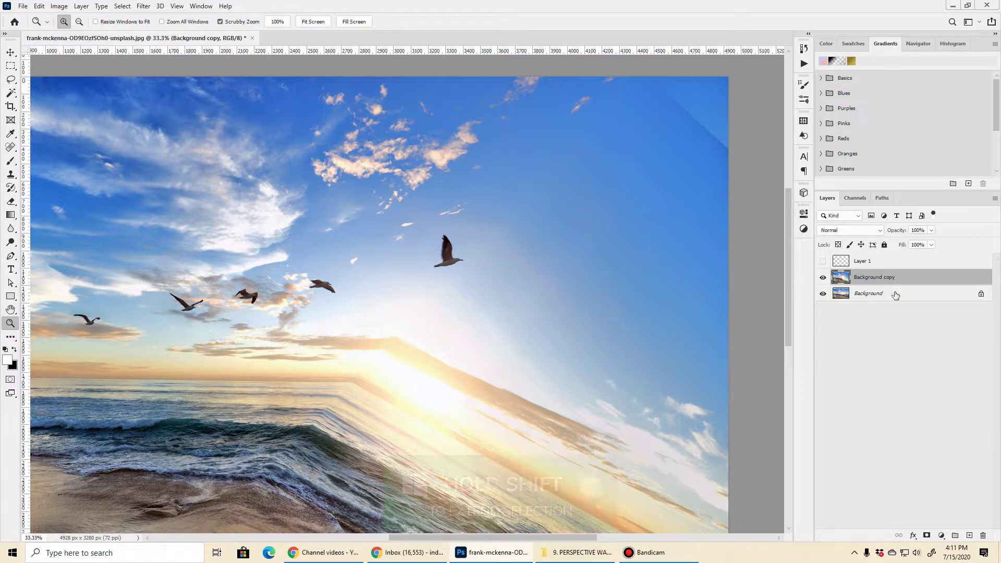
{"action": "left_click", "coordinate": [896, 295], "text": "shift"}
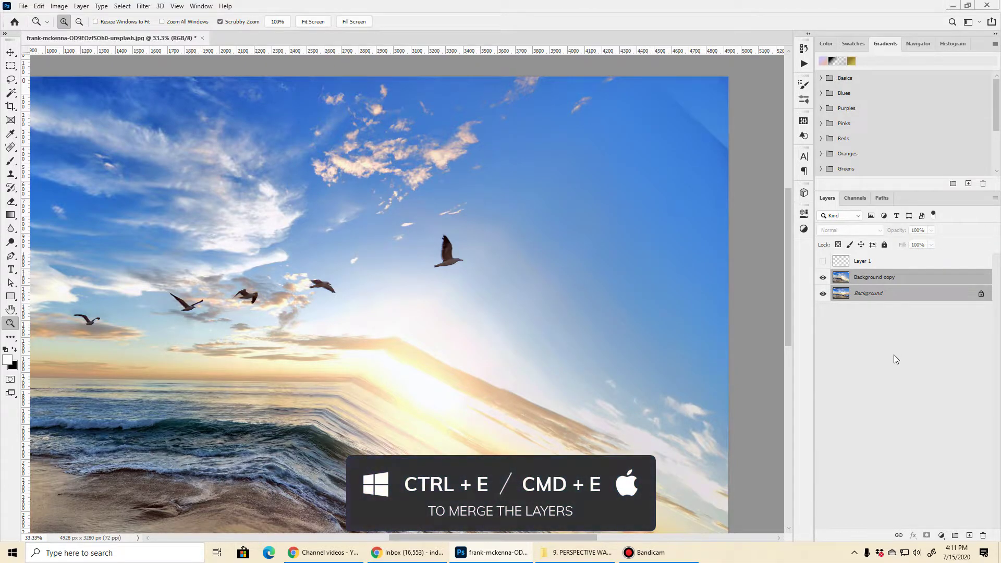
{"action": "key", "text": "ctrl+e"}
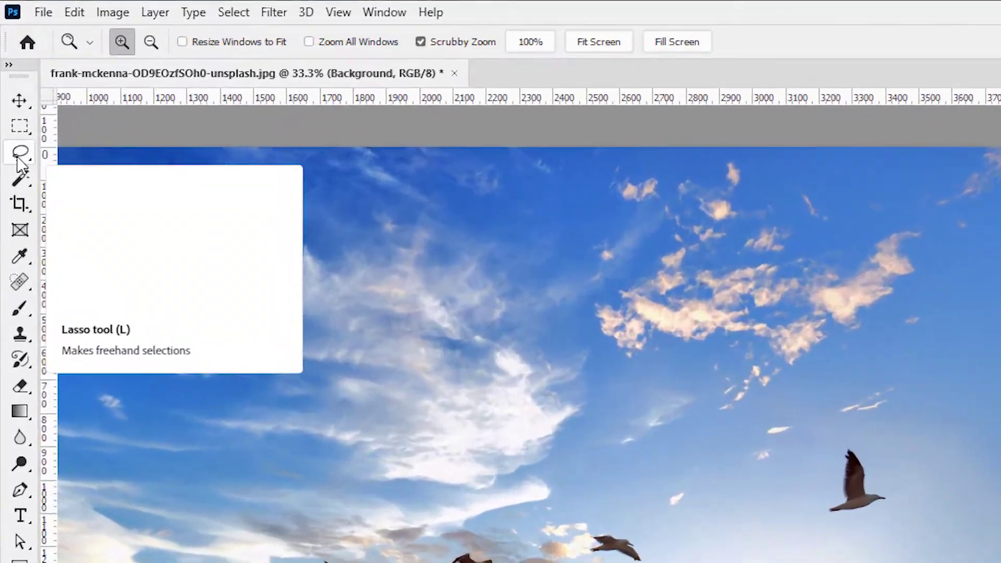
- Select the visible edge in the sky at the photo's upper-right corner with the Lasso tool
{"action": "left_click", "coordinate": [11, 79]}
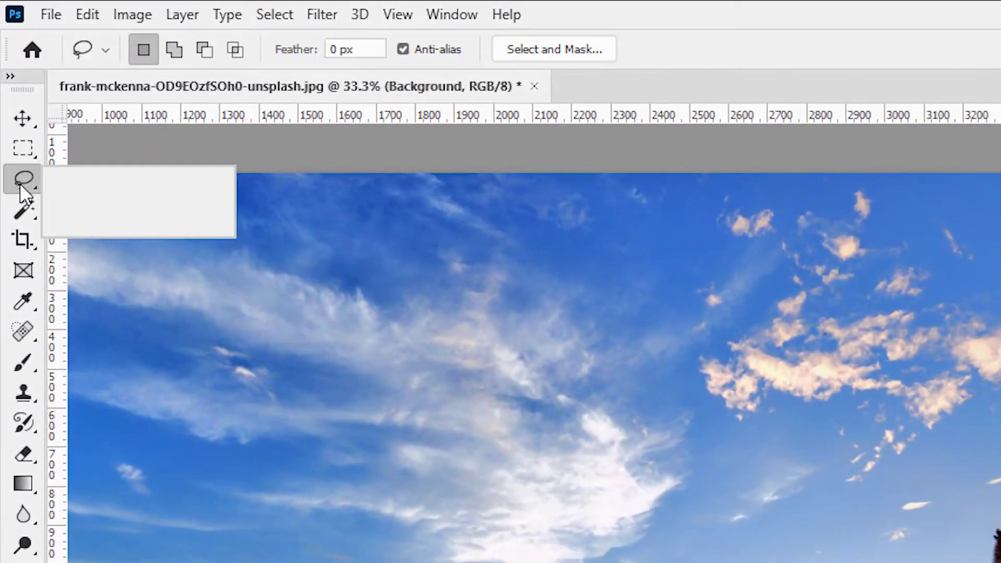
{"action": "left_click", "coordinate": [73, 182]}
{"action": "mouse_move", "coordinate": [876, 156]}
{"action": "left_mouse_down"}
{"action": "mouse_move", "coordinate": [744, 147]}
{"action": "mouse_move", "coordinate": [549, 317]}
{"action": "mouse_move", "coordinate": [883, 327]}
{"action": "mouse_move", "coordinate": [888, 176]}
{"action": "left_mouse_up"}
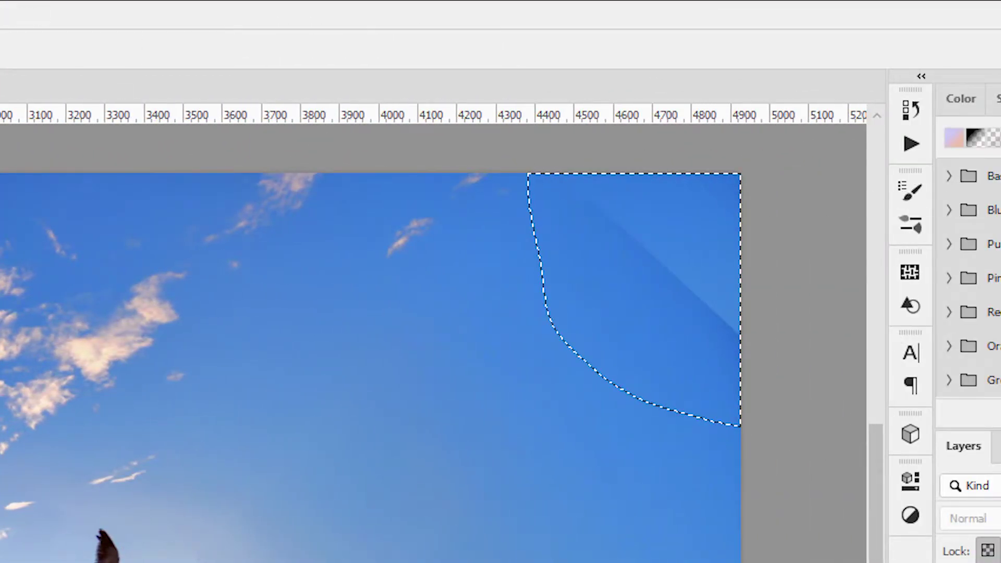
- Fill the selected sky corner using Content-Aware contents and deselect it
{"action": "left_click", "coordinate": [0, 15]}
{"action": "left_click", "coordinate": [10, 380]}
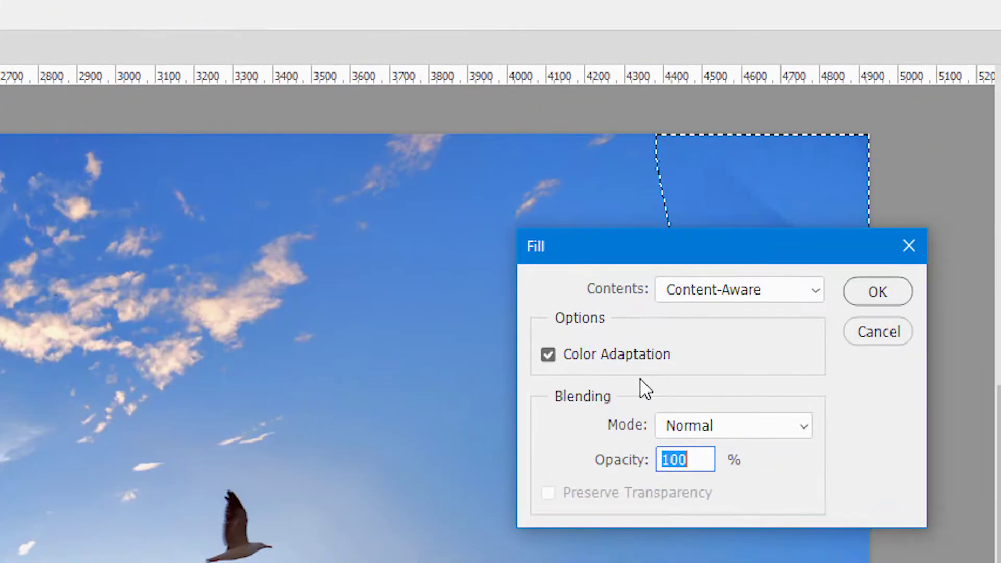
{"action": "left_click", "coordinate": [757, 291]}
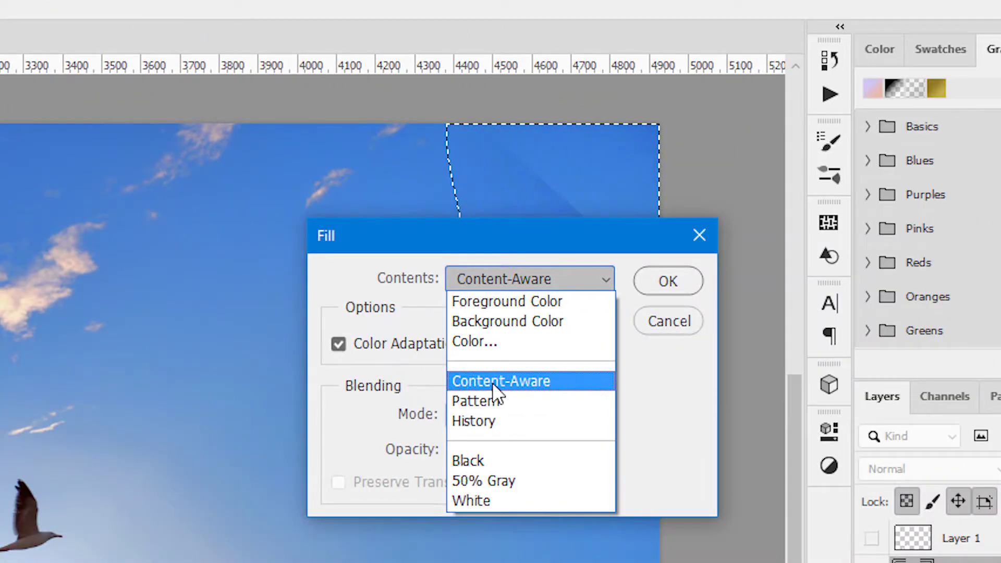
{"action": "left_click", "coordinate": [706, 391]}
{"action": "left_click", "coordinate": [671, 280]}
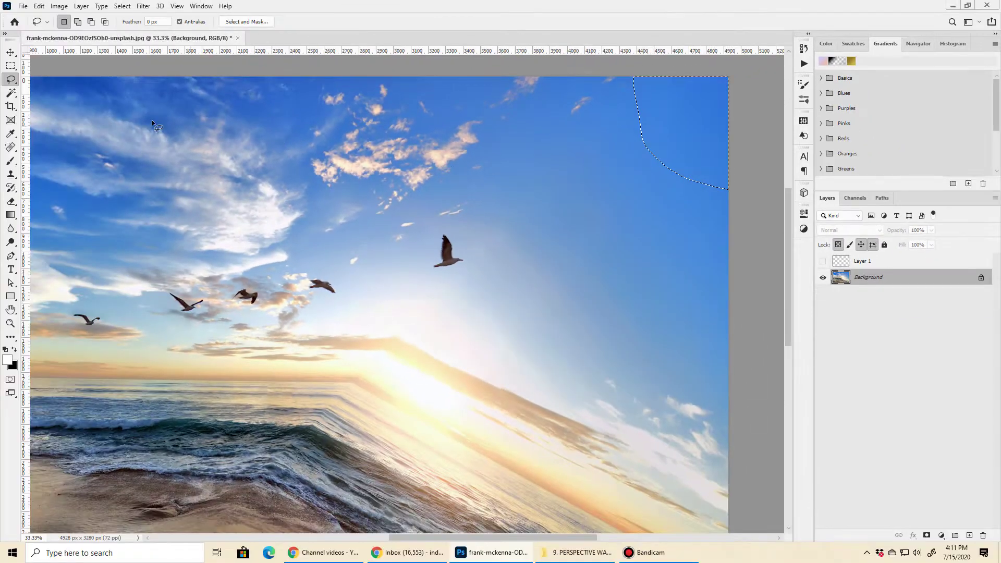
{"action": "right_click", "coordinate": [574, 237]}
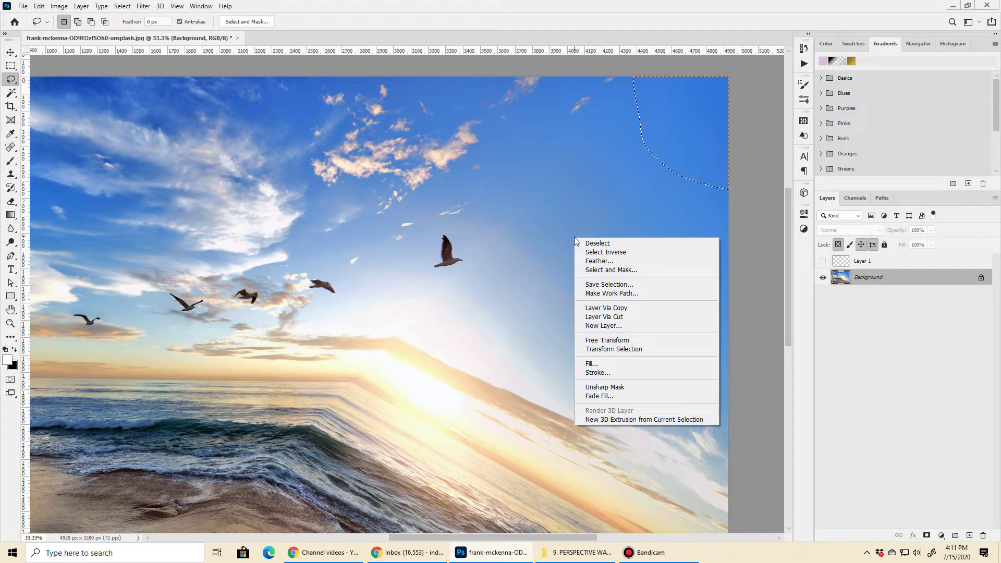
{"action": "left_click", "coordinate": [592, 246]}
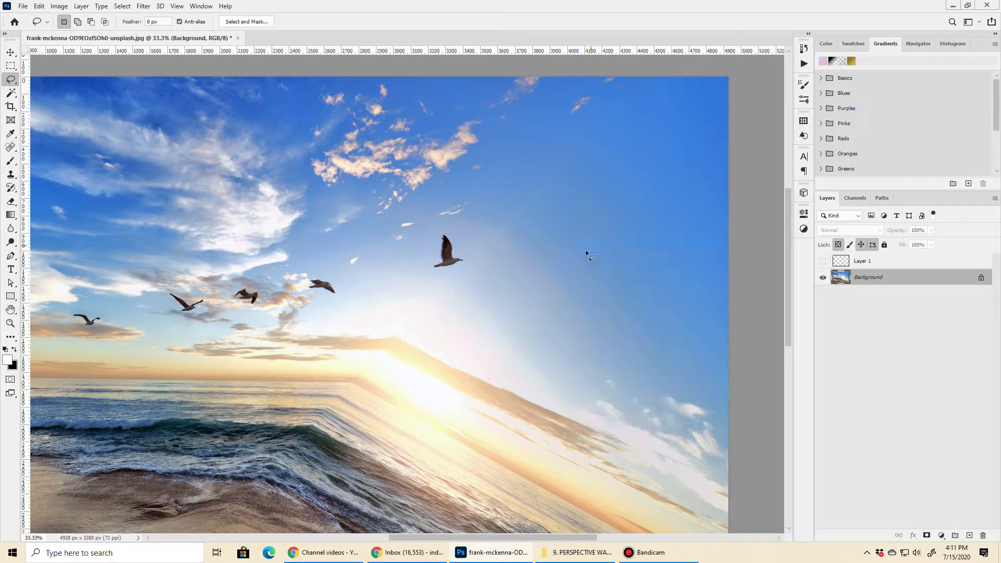
- Add a new layer above the Background and draw a closed Pen path around the tilted part of the photo, following the diagonal fold
{"action": "left_click", "coordinate": [10, 323]}
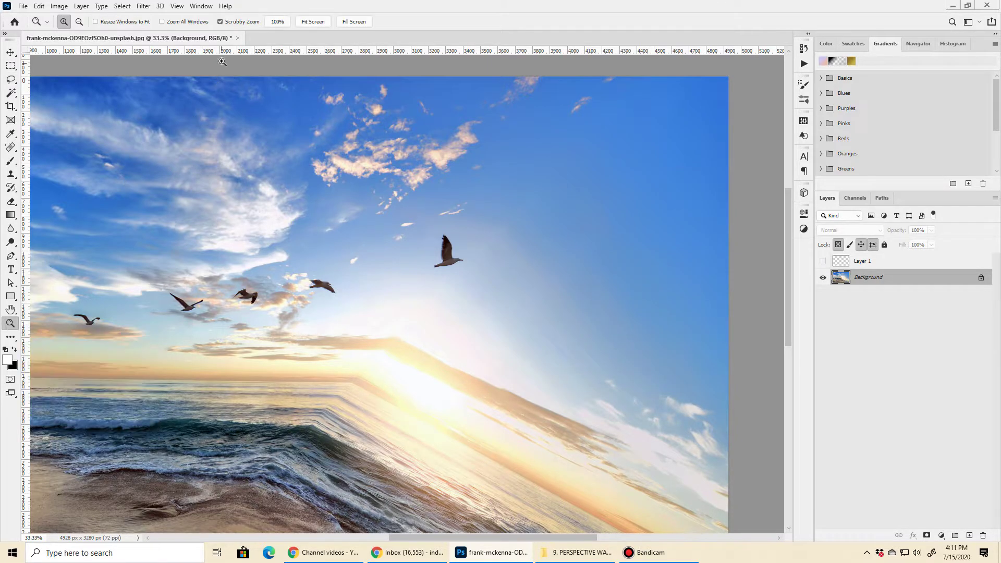
{"action": "left_click", "coordinate": [320, 23]}
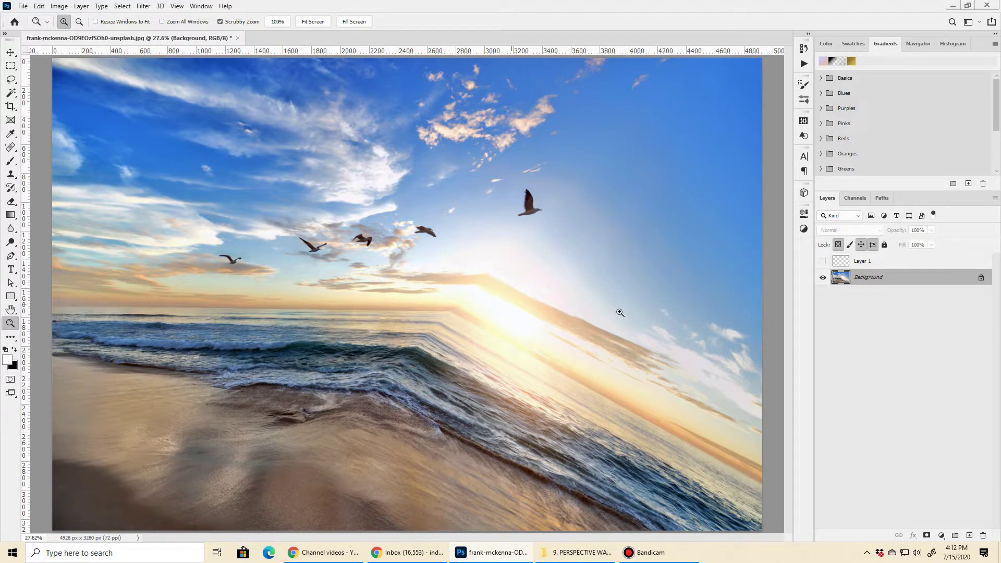
{"action": "left_click", "coordinate": [969, 537]}
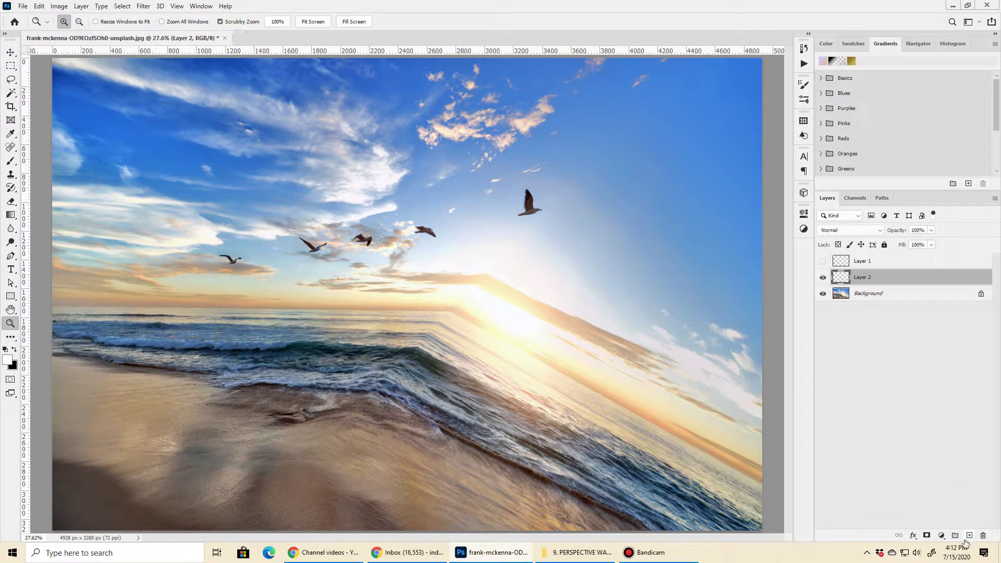
{"action": "left_click", "coordinate": [10, 256]}
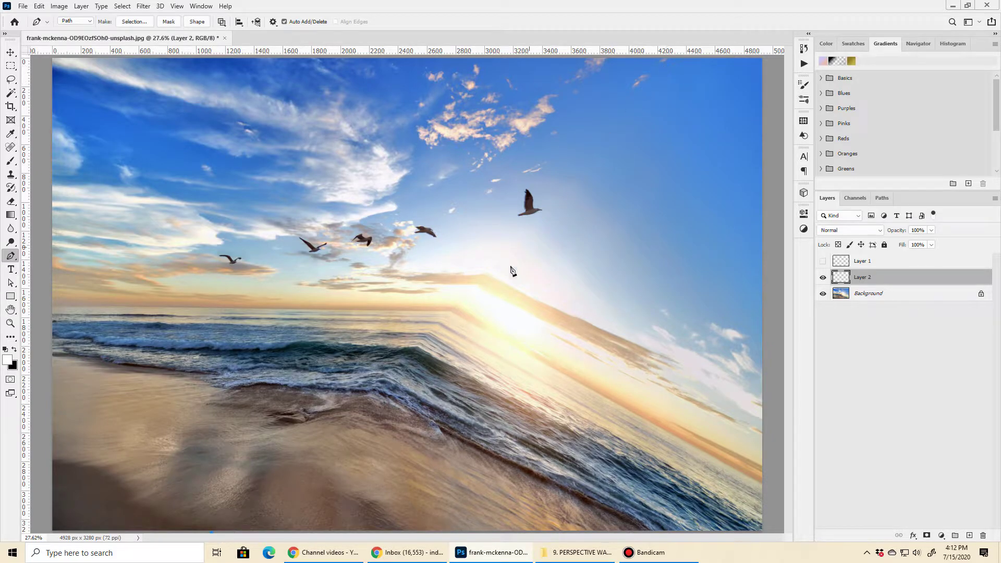
{"action": "left_click", "coordinate": [661, 62]}
{"action": "left_click_drag", "start_coordinate": [212, 533], "coordinate": [229, 555]}
{"action": "left_click_drag", "start_coordinate": [660, 55], "coordinate": [690, 55]}
{"action": "left_click", "coordinate": [770, 529]}
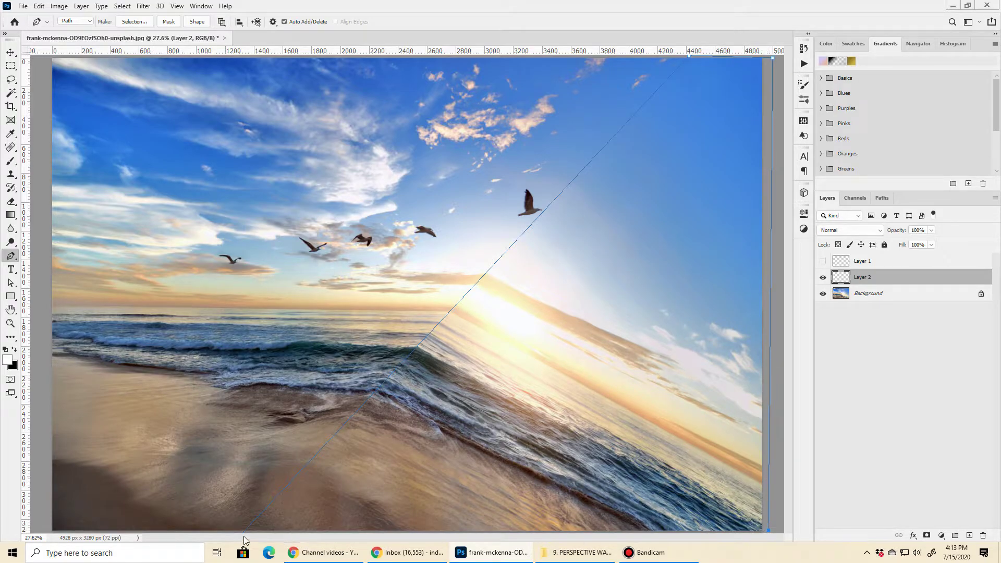
{"action": "key", "text": "ctrl+minus"}
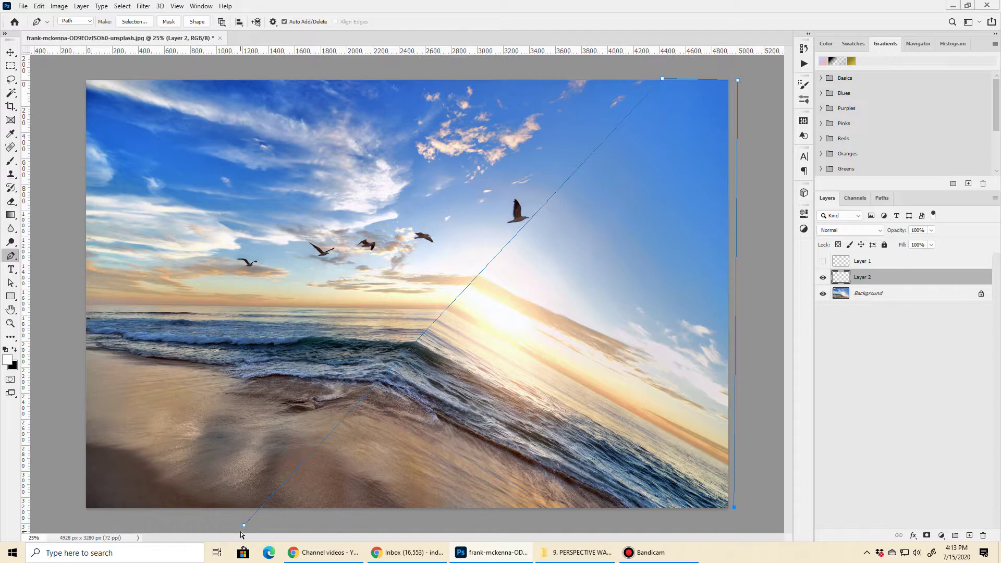
{"action": "left_click", "coordinate": [246, 528]}
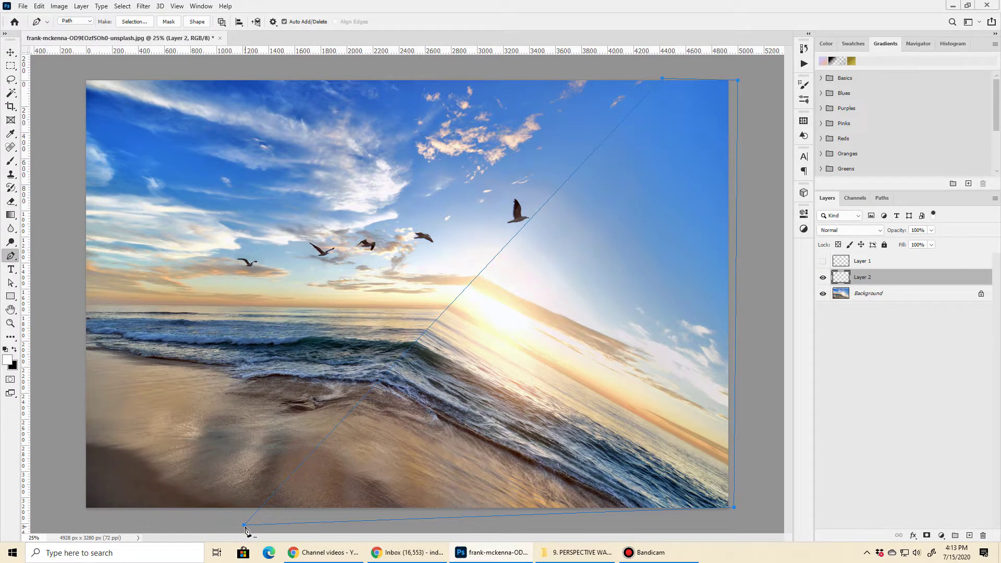
- Convert the path into a new selection and add it as a layer mask on Layer 2
{"action": "left_click", "coordinate": [436, 321]}
{"action": "right_click", "coordinate": [437, 324]}
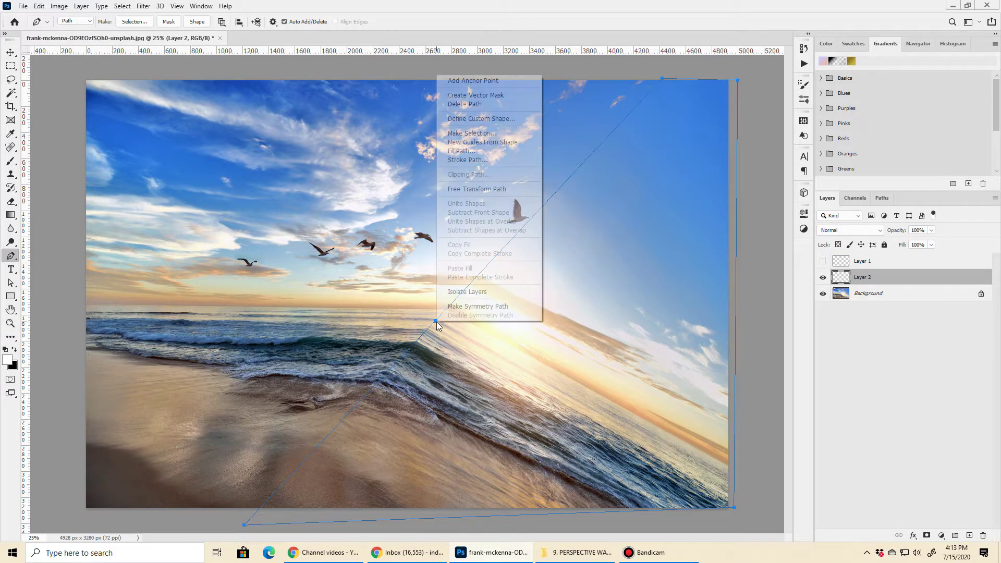
{"action": "left_click", "coordinate": [472, 134]}
{"action": "left_click", "coordinate": [661, 155]}
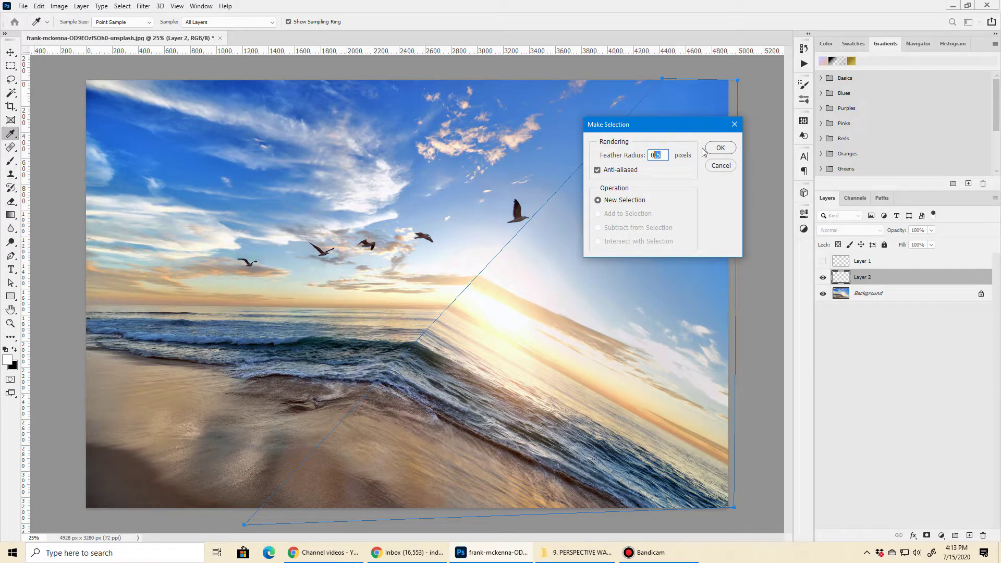
{"action": "left_click", "coordinate": [721, 148]}
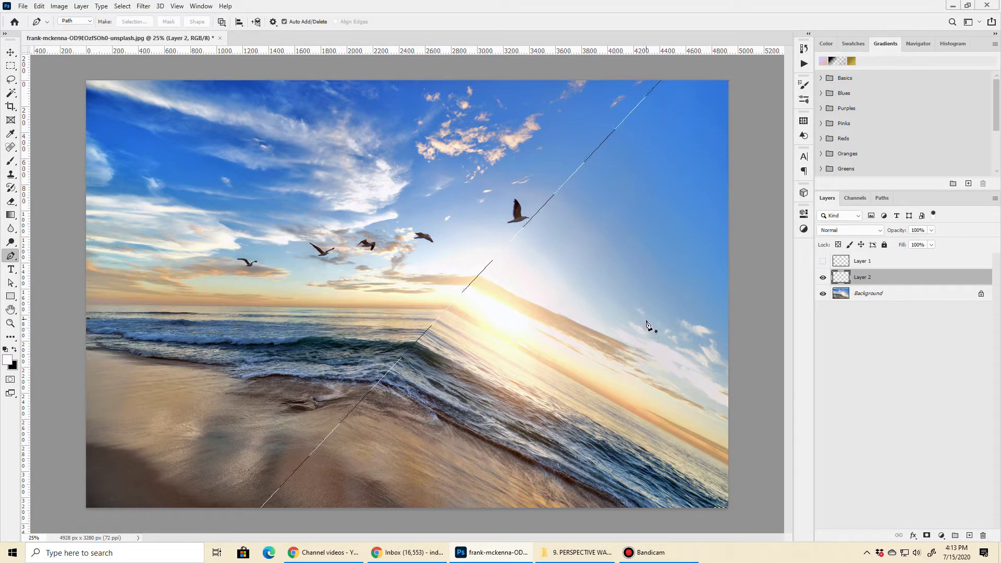
{"action": "left_click", "coordinate": [927, 536]}
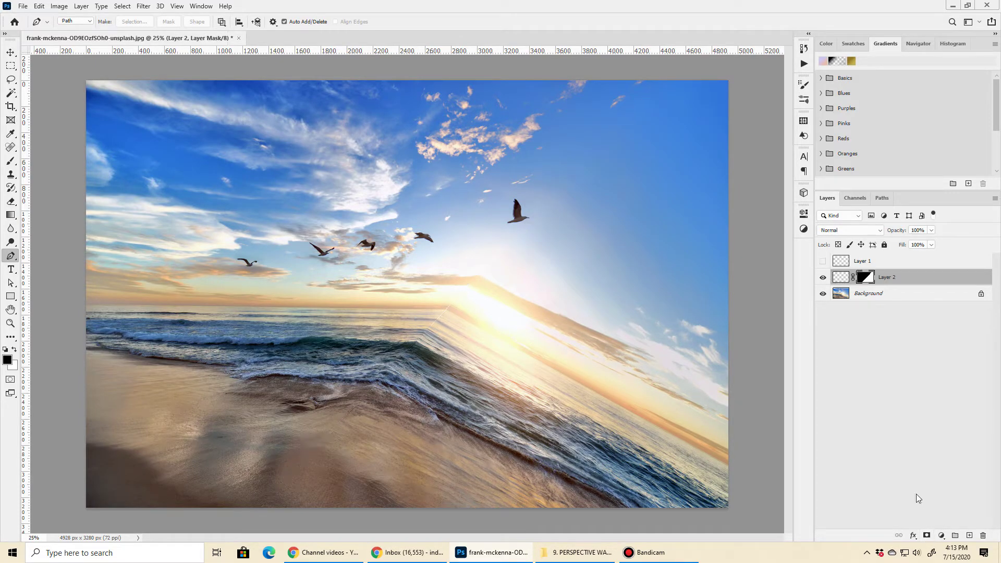
- Target Layer 2's content instead of its mask and prepare the Brush tool with black as the foreground color
{"action": "left_click", "coordinate": [839, 281]}
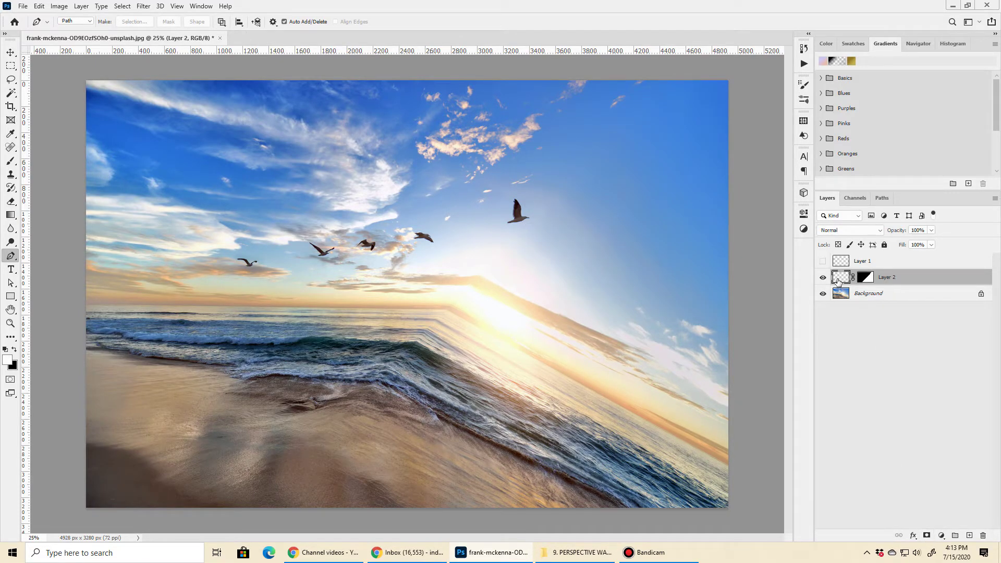
{"action": "left_click", "coordinate": [11, 165]}
{"action": "left_click", "coordinate": [73, 21]}
{"action": "left_click_drag", "start_coordinate": [86, 79], "coordinate": [45, 82]}
{"action": "key", "text": "Return"}
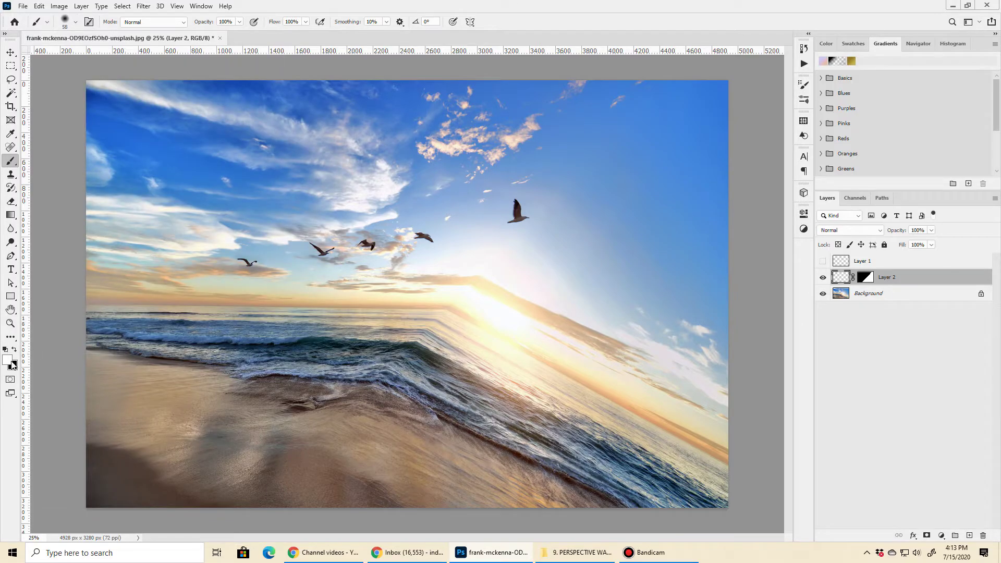
{"action": "left_click", "coordinate": [14, 350]}
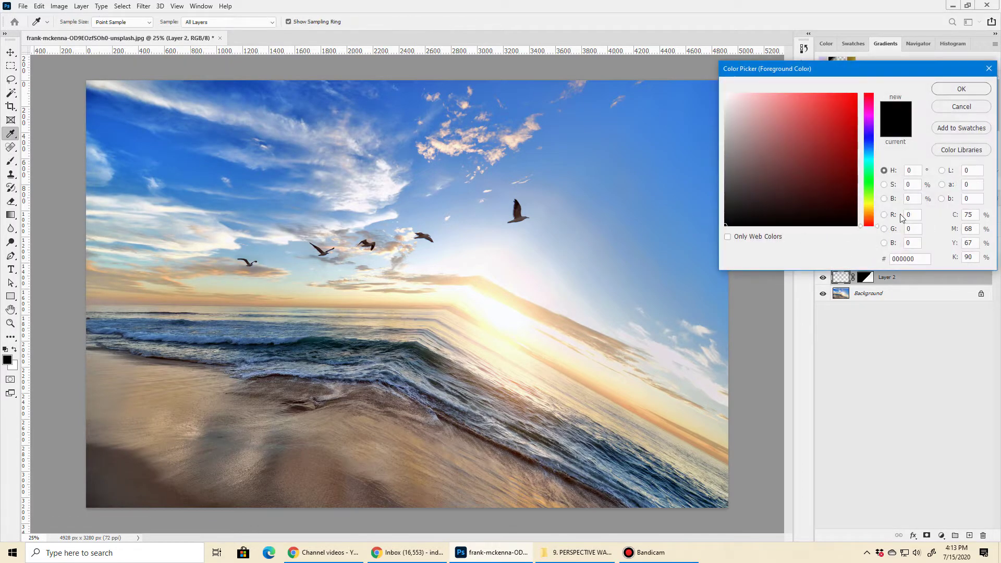
{"action": "left_click", "coordinate": [973, 108]}
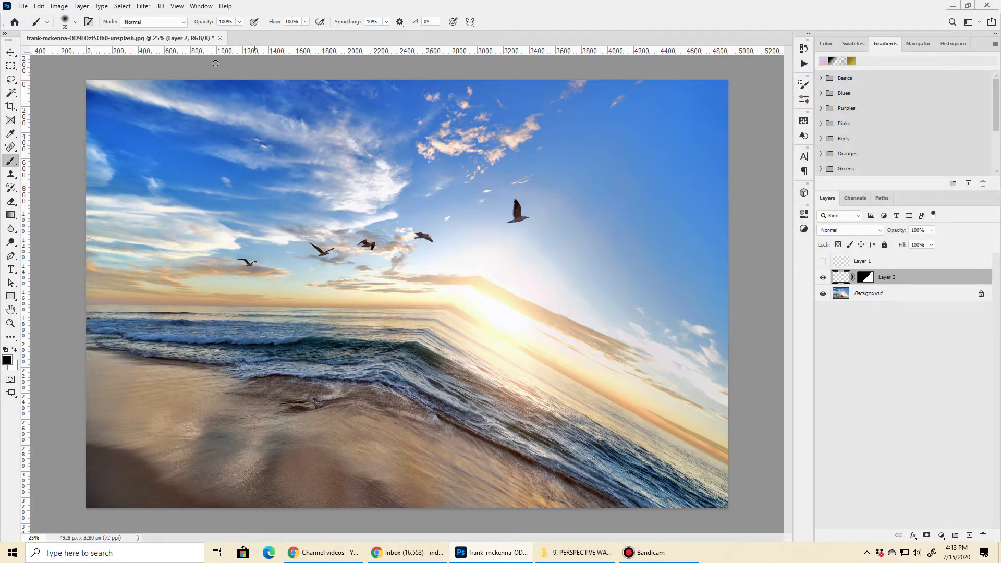
- Paint a black shadow along the fold on Layer 2 with a 1102 px Soft Round brush, and fade its upper part on the layer mask
{"action": "left_click", "coordinate": [66, 24]}
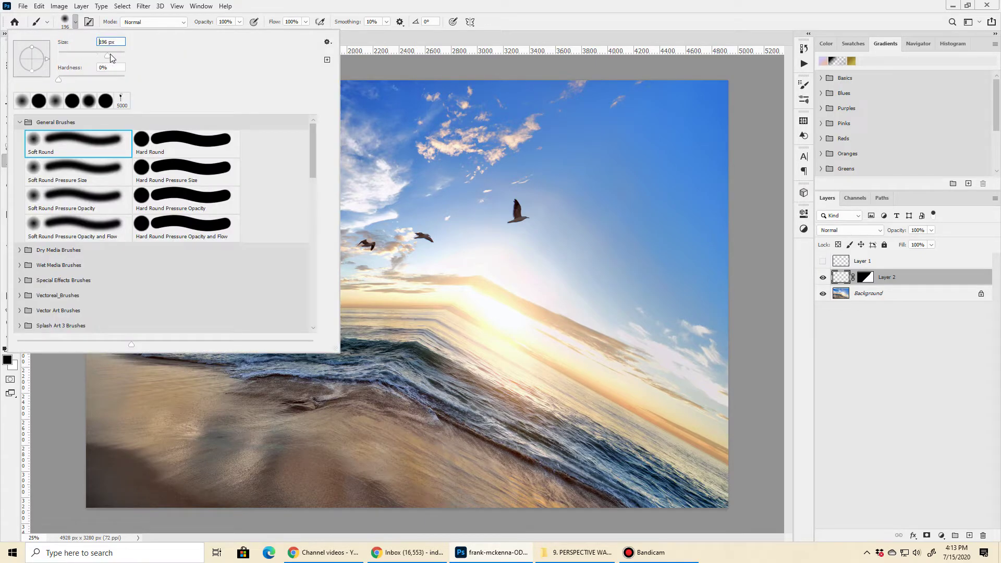
{"action": "key", "text": "Return"}
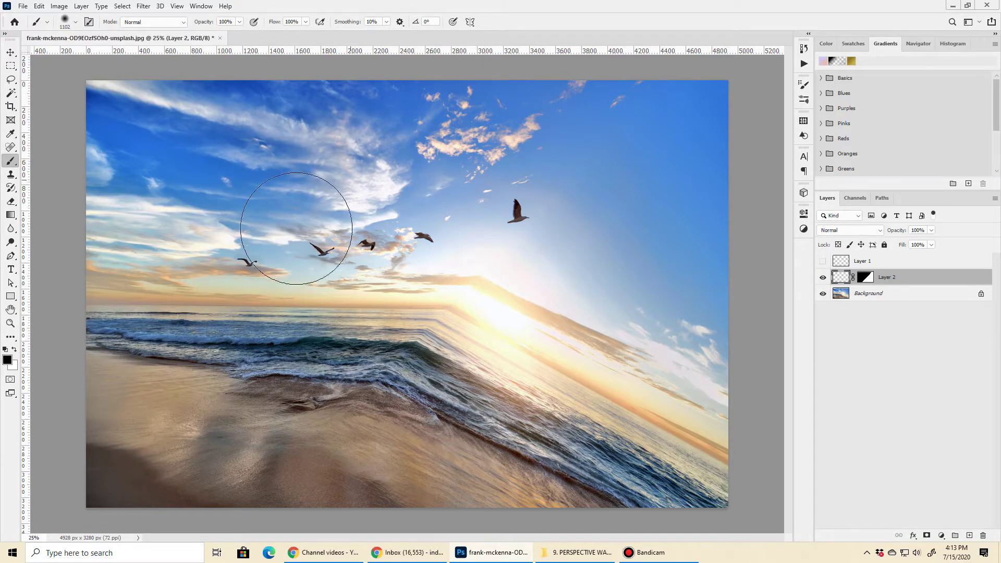
{"action": "mouse_move", "coordinate": [290, 272]}
{"action": "left_mouse_down"}
{"action": "mouse_move", "coordinate": [291, 329]}
{"action": "mouse_move", "coordinate": [372, 276]}
{"action": "mouse_move", "coordinate": [231, 434]}
{"action": "left_mouse_up"}
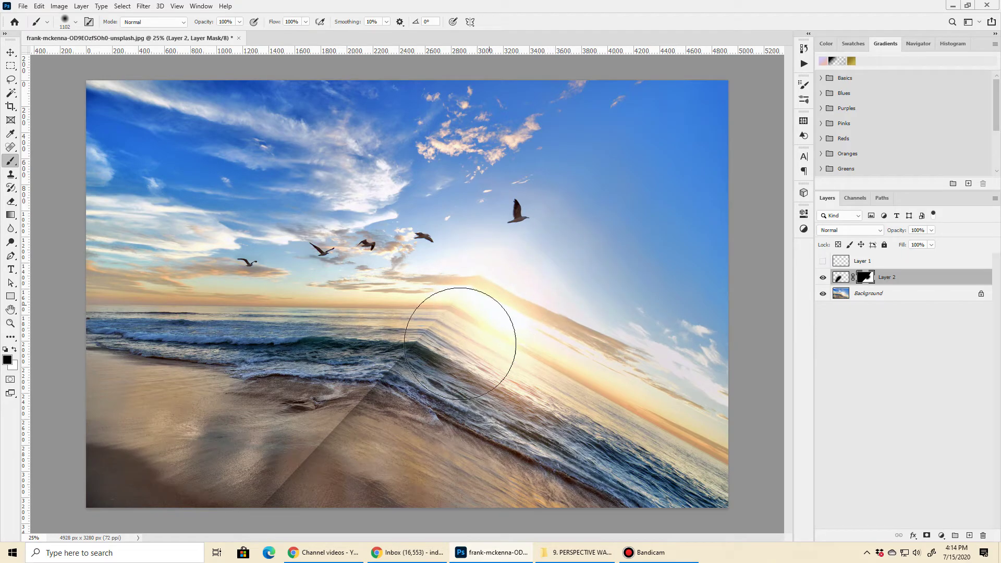
{"action": "mouse_move", "coordinate": [488, 321]}
{"action": "left_mouse_down"}
{"action": "mouse_move", "coordinate": [442, 382]}
{"action": "mouse_move", "coordinate": [480, 342]}
{"action": "mouse_move", "coordinate": [416, 387]}
{"action": "left_mouse_up"}
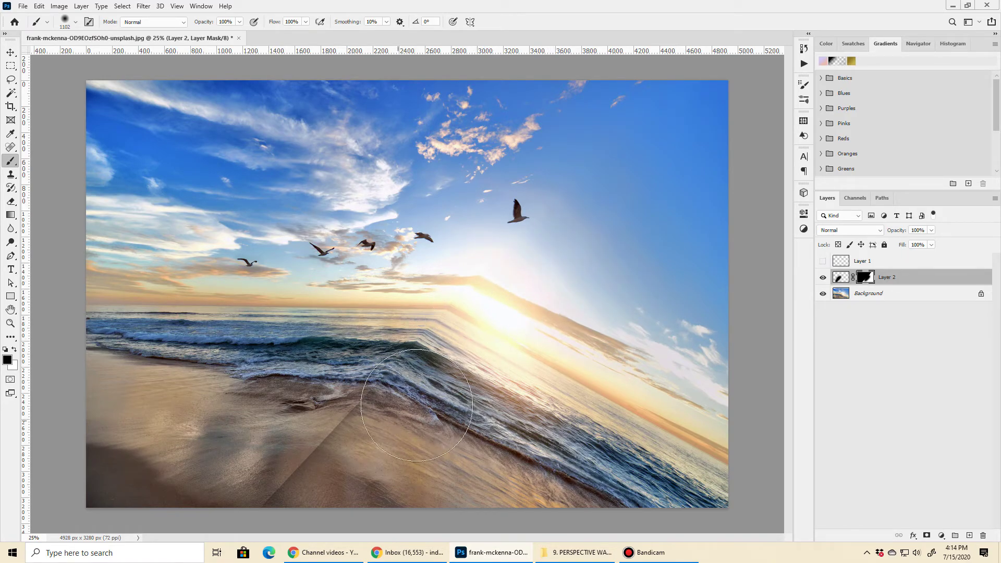